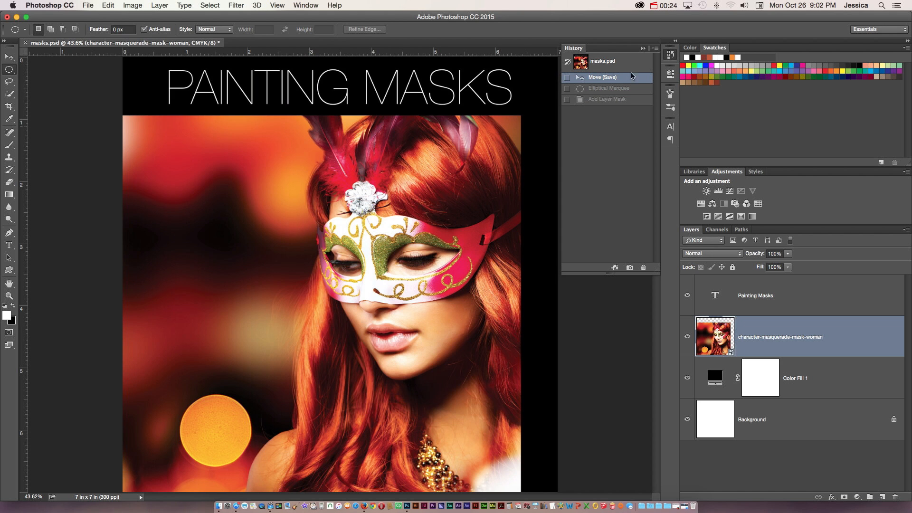
Step: Mask the woman photo layer to a large circular selection, and preview that layer mask on its own
click(670, 56)
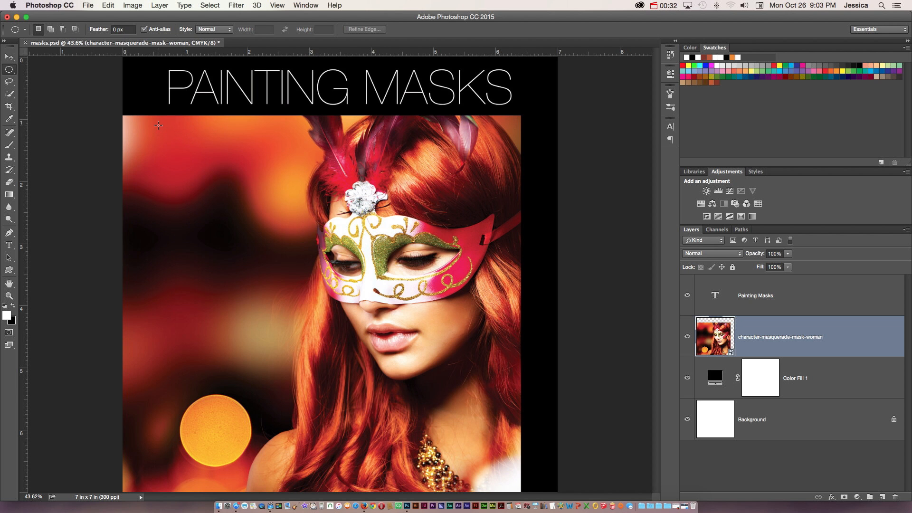
drag(159, 125, 536, 483)
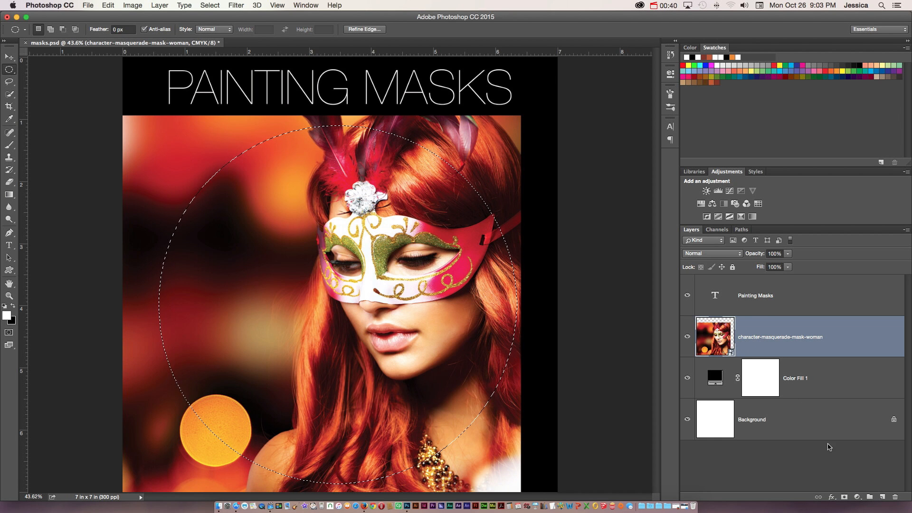
click(844, 497)
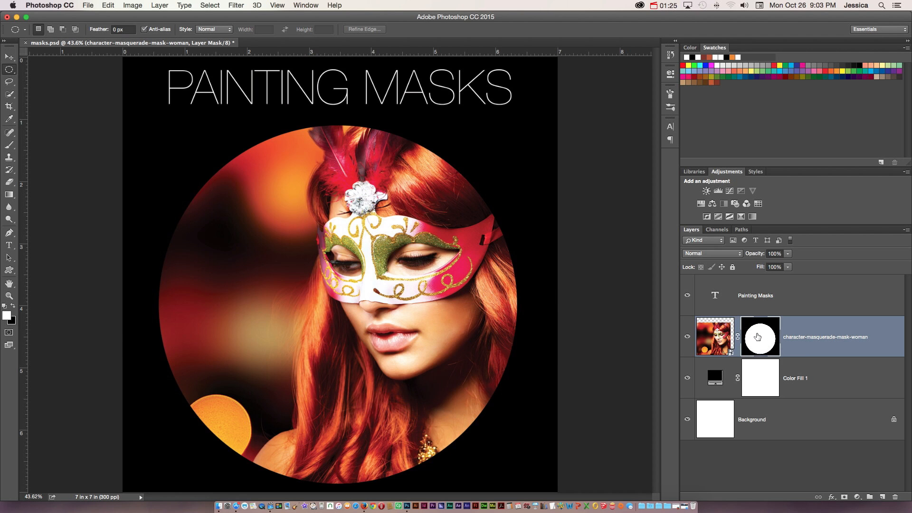
alt+click(758, 335)
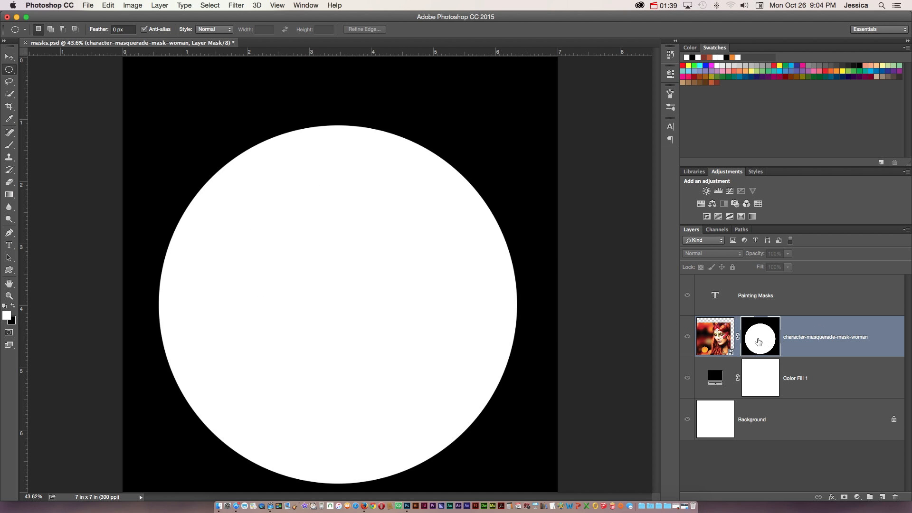
alt+click(758, 337)
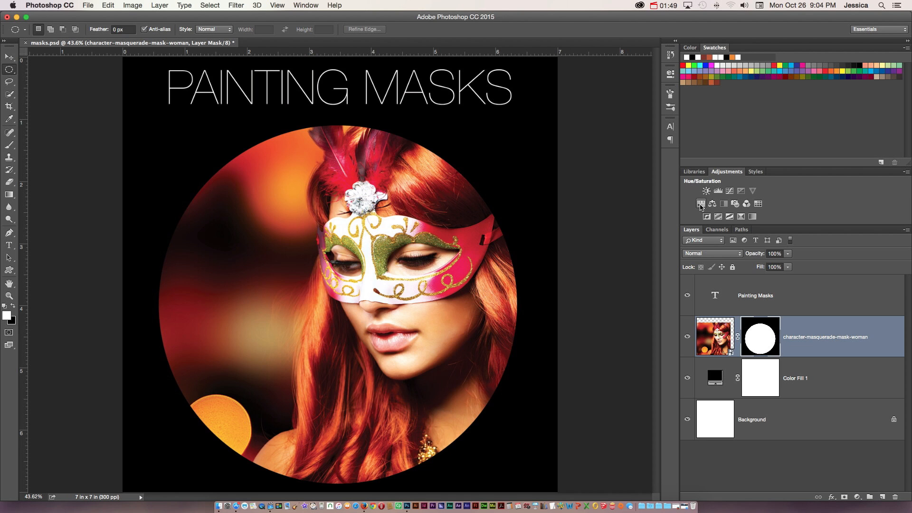
Step: Add a Hue/Saturation adjustment layer and set its Saturation to -100
click(700, 204)
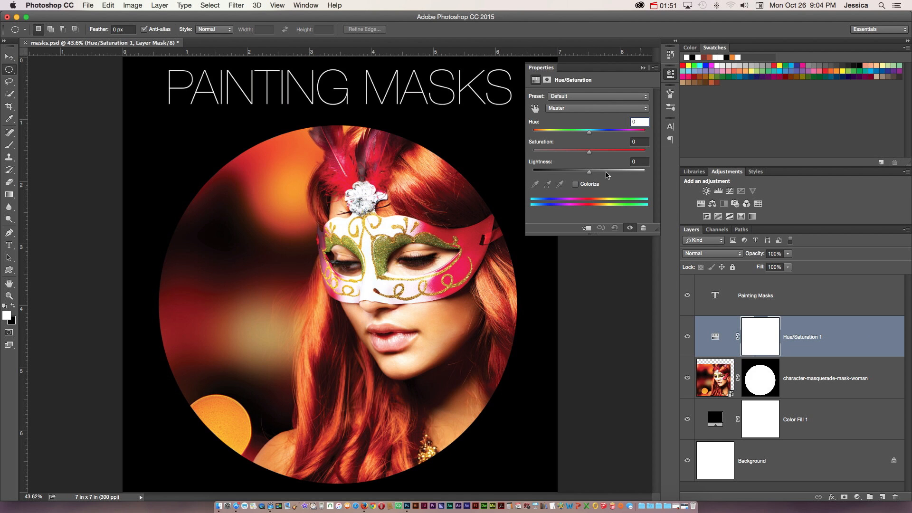
drag(591, 155, 515, 149)
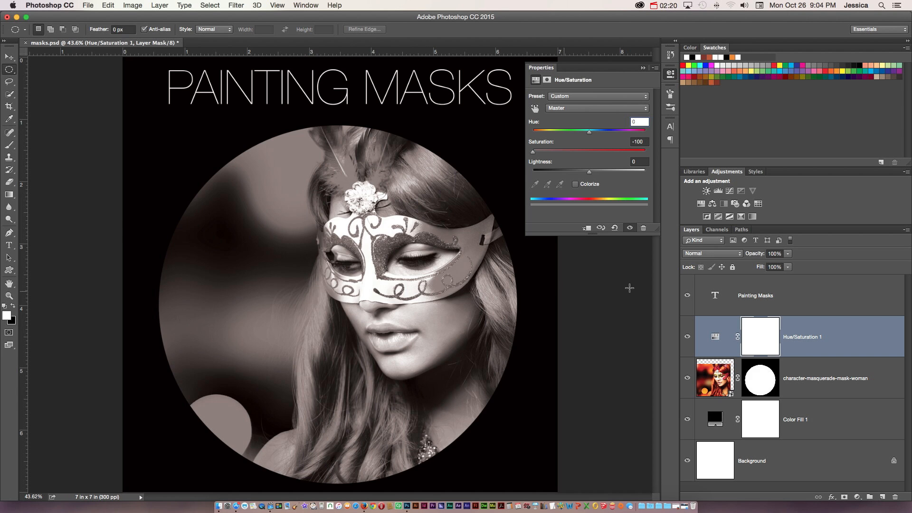
Step: Invert the Hue/Saturation layer's mask and then invert it back
click(763, 339)
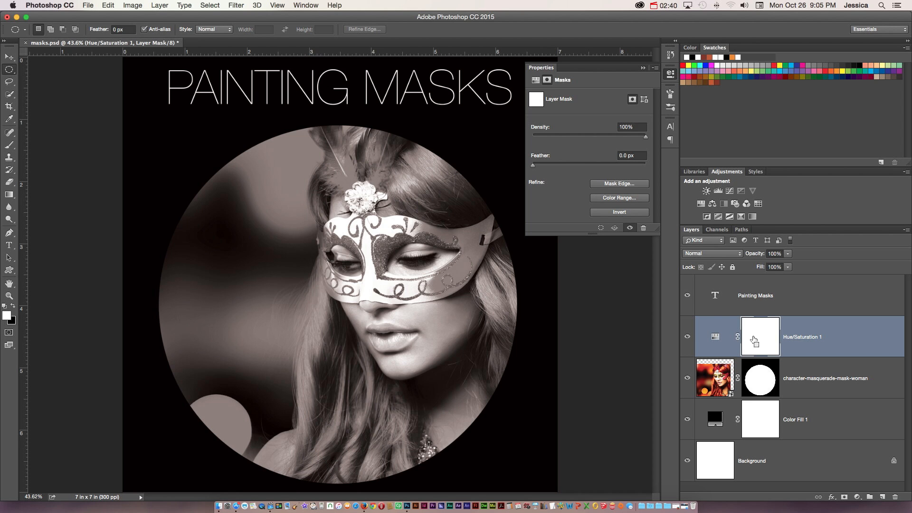
key(super+i)
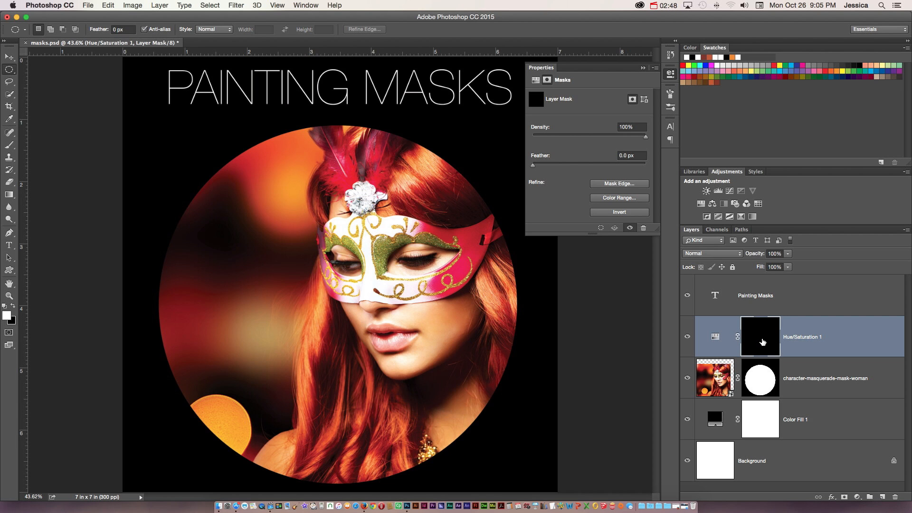
key(super+i)
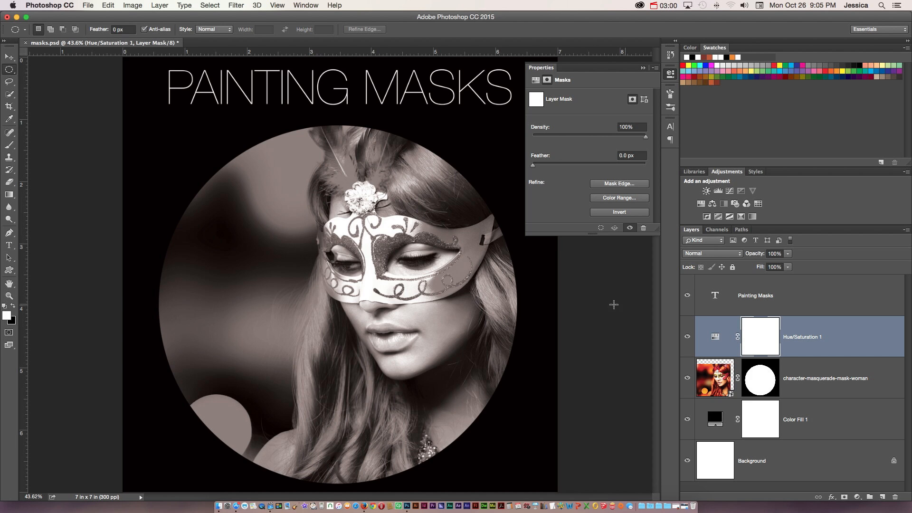
Step: With the Brush tool in black at a larger size, paint on the adjustment mask over the masquerade mask to restore its colour
click(9, 145)
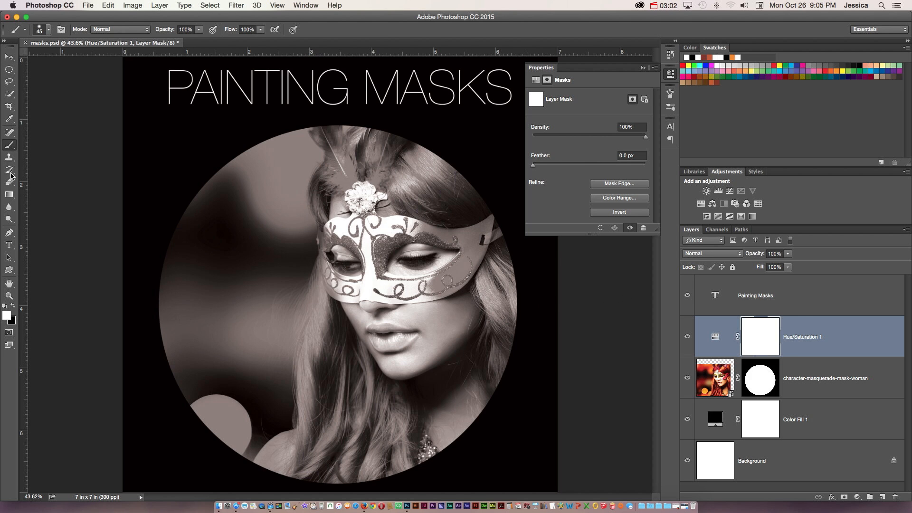
click(14, 306)
mouse_move(438, 282)
mouse_down()
mouse_move(462, 269)
mouse_move(433, 281)
mouse_move(449, 269)
mouse_move(432, 289)
mouse_move(466, 281)
mouse_move(479, 241)
mouse_move(459, 275)
mouse_move(469, 257)
mouse_move(419, 290)
mouse_move(370, 292)
mouse_move(376, 242)
mouse_move(381, 261)
mouse_move(405, 240)
mouse_move(446, 233)
mouse_move(414, 235)
mouse_move(391, 223)
mouse_move(473, 237)
mouse_move(435, 239)
mouse_move(474, 238)
mouse_move(488, 222)
mouse_move(483, 239)
mouse_move(498, 233)
mouse_move(466, 274)
mouse_move(474, 271)
mouse_move(427, 290)
mouse_move(372, 281)
mouse_move(354, 295)
mouse_up()
key(bracketright)
key(bracketright)
key(bracketright)
key(bracketright)
key(bracketright)
mouse_move(321, 274)
mouse_down()
mouse_move(322, 242)
mouse_move(348, 227)
mouse_move(339, 236)
mouse_move(365, 255)
mouse_move(376, 184)
mouse_move(361, 171)
mouse_move(391, 134)
mouse_move(375, 195)
mouse_move(337, 138)
mouse_move(319, 133)
mouse_move(335, 150)
mouse_move(341, 132)
mouse_move(344, 193)
mouse_move(323, 171)
mouse_move(333, 167)
mouse_move(362, 217)
mouse_move(361, 187)
mouse_move(374, 228)
mouse_move(372, 297)
mouse_move(346, 298)
mouse_move(346, 282)
mouse_move(370, 293)
mouse_move(356, 303)
mouse_move(436, 296)
mouse_move(408, 306)
mouse_move(444, 291)
mouse_move(415, 290)
mouse_move(451, 273)
mouse_move(470, 247)
mouse_move(451, 296)
mouse_move(373, 301)
mouse_move(365, 249)
mouse_move(424, 232)
mouse_up()
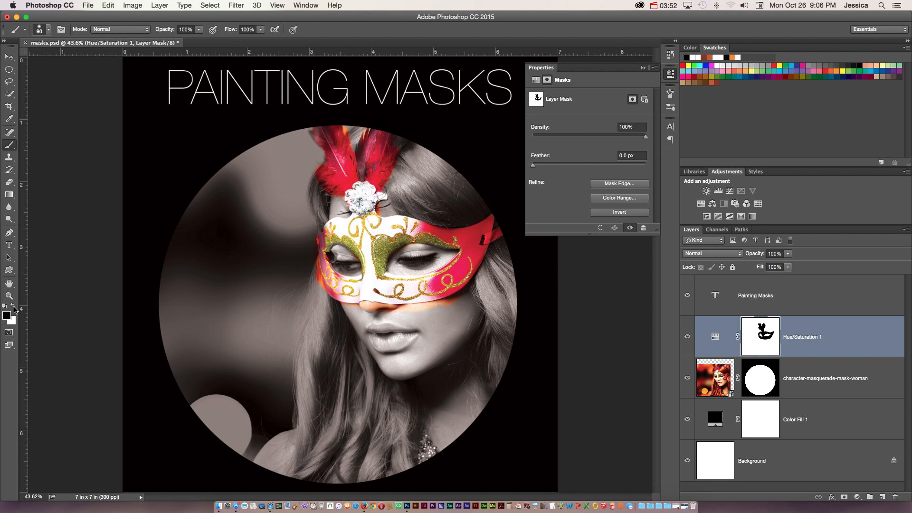
Step: Switch brush colours to refine the painted mask over the masquerade mask and feathers, and preview the mask alone
click(14, 306)
click(14, 306)
click(16, 306)
click(15, 306)
click(14, 306)
mouse_move(366, 309)
mouse_down()
mouse_move(452, 306)
mouse_move(477, 281)
mouse_up()
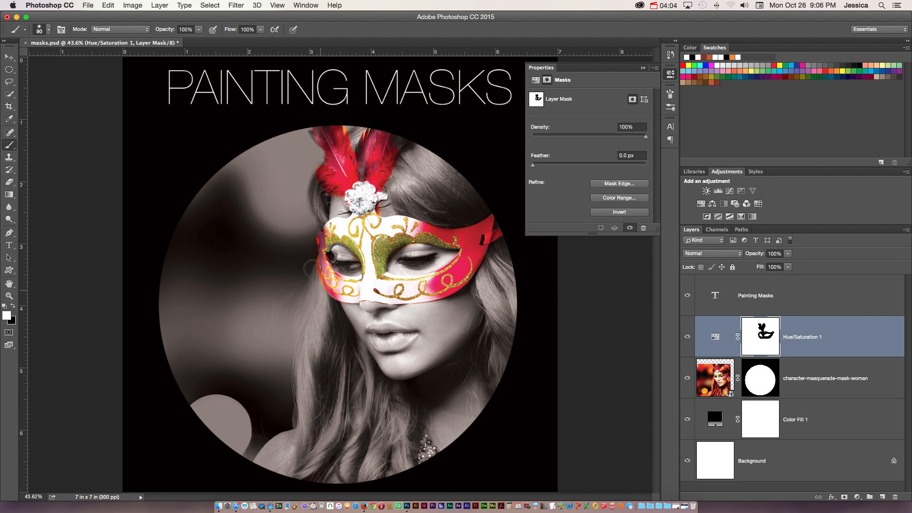
mouse_move(344, 141)
mouse_down()
mouse_move(347, 126)
mouse_move(366, 134)
mouse_move(338, 148)
mouse_up()
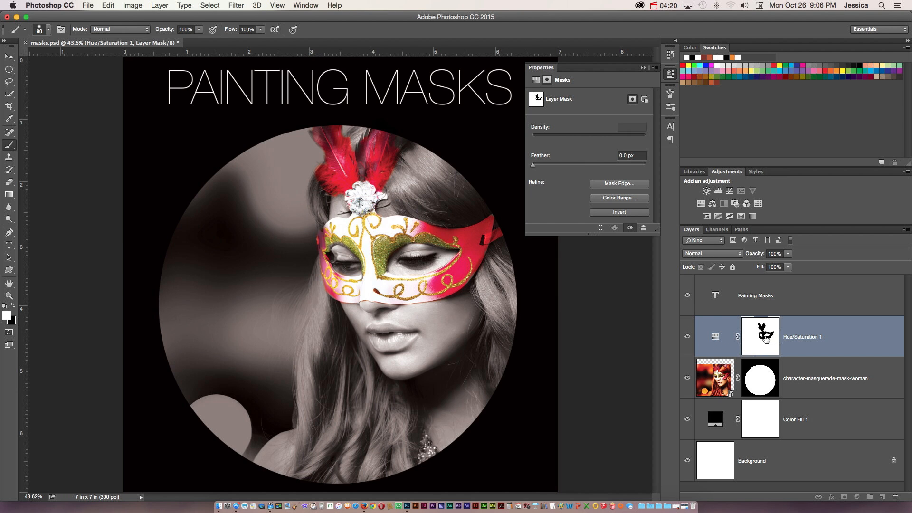
alt+click(763, 342)
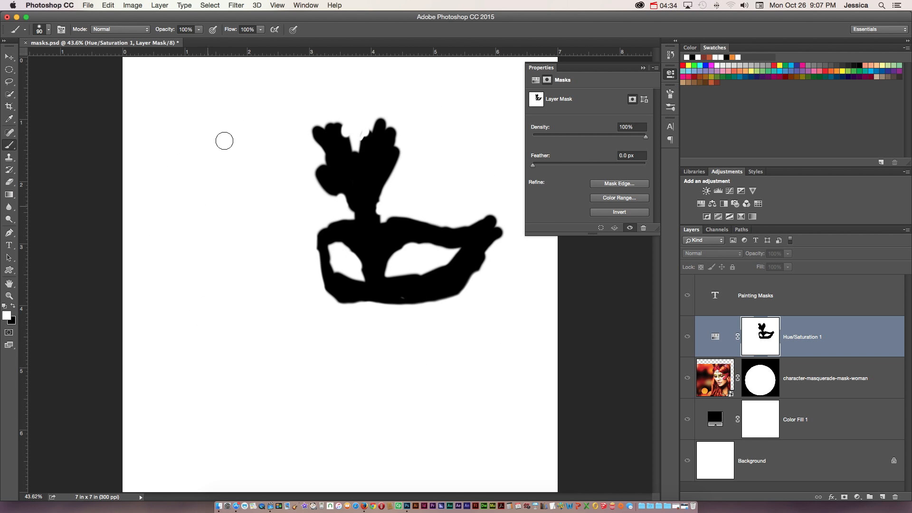
alt+click(764, 347)
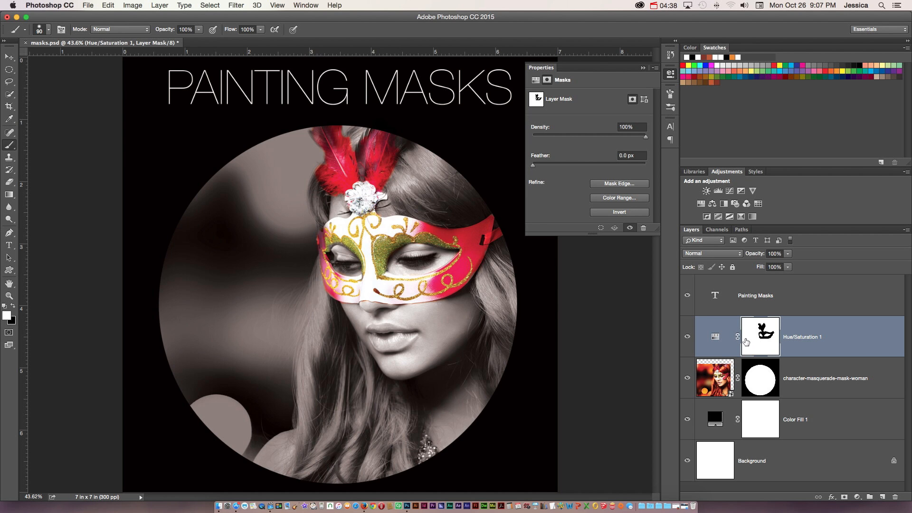
Step: Add a second Hue/Saturation adjustment layer and set its Hue to -149
click(701, 203)
drag(590, 135, 543, 135)
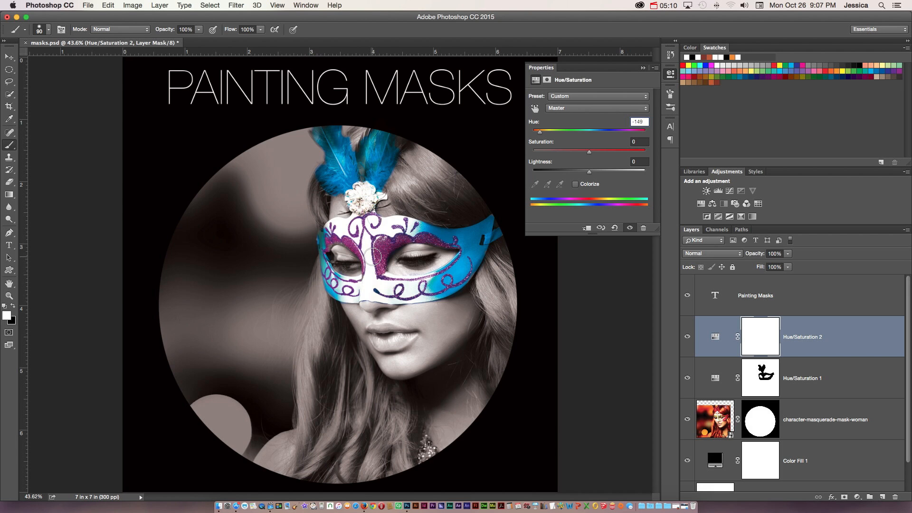
Step: Disable the Hue/Saturation 1 layer mask and then enable it again
right_click(748, 369)
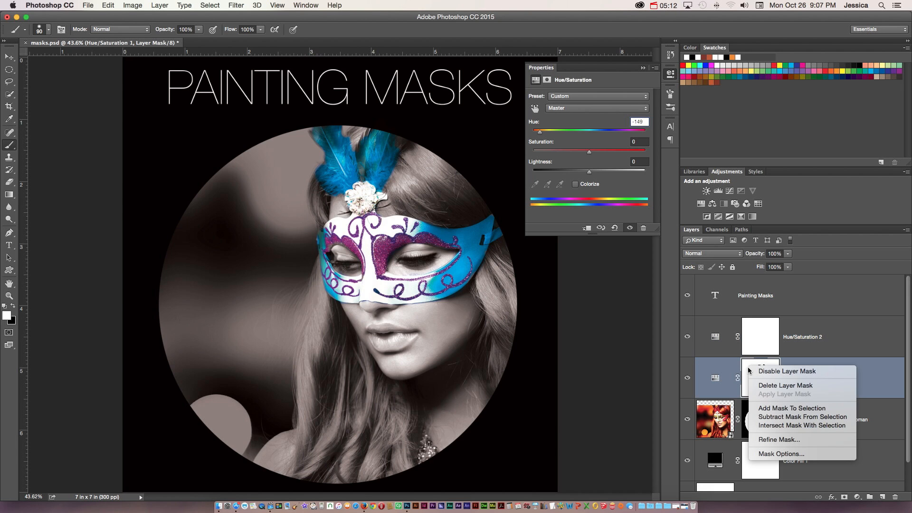
click(755, 371)
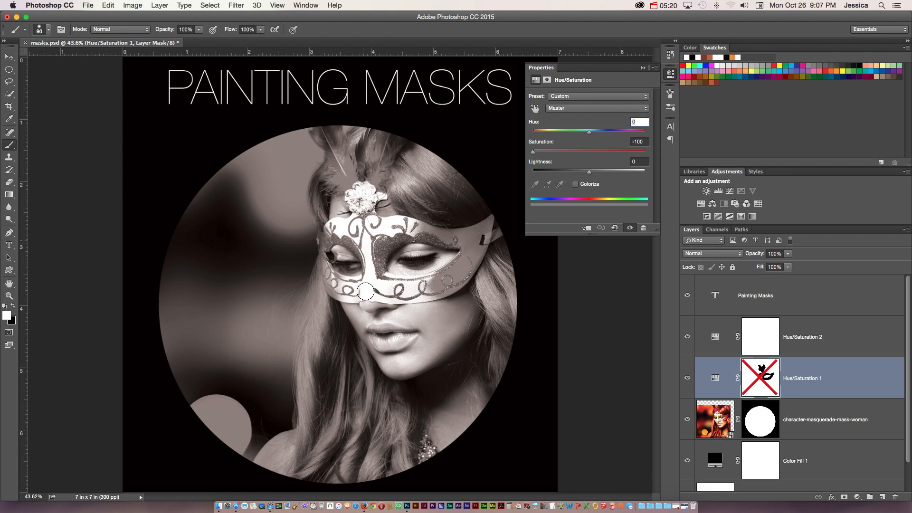
right_click(760, 377)
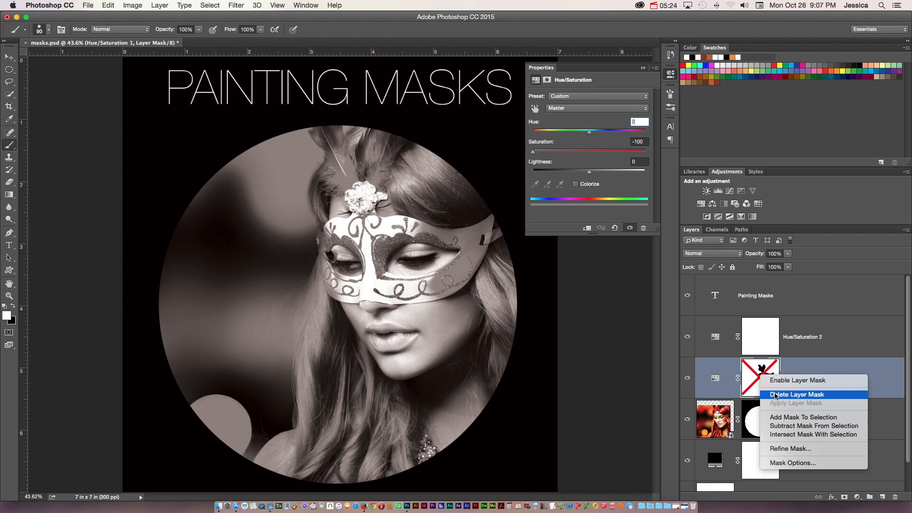
click(770, 380)
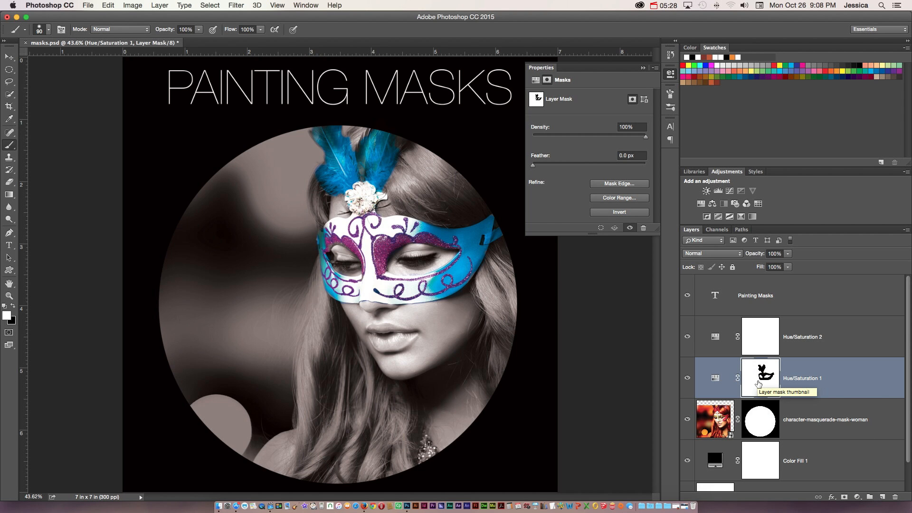
Step: Copy the Hue/Saturation 1 mask onto the photo layer, replacing its circular mask
drag(757, 378, 756, 418)
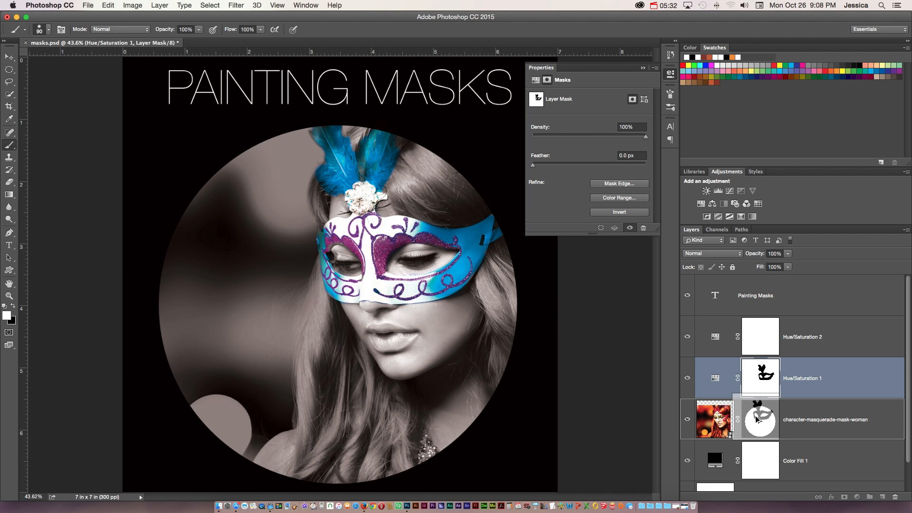
drag(756, 415, 756, 418)
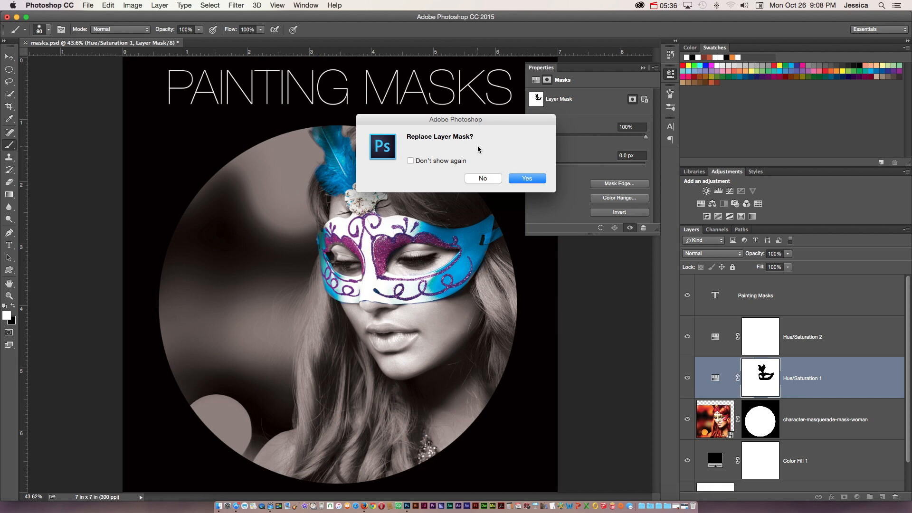
click(526, 179)
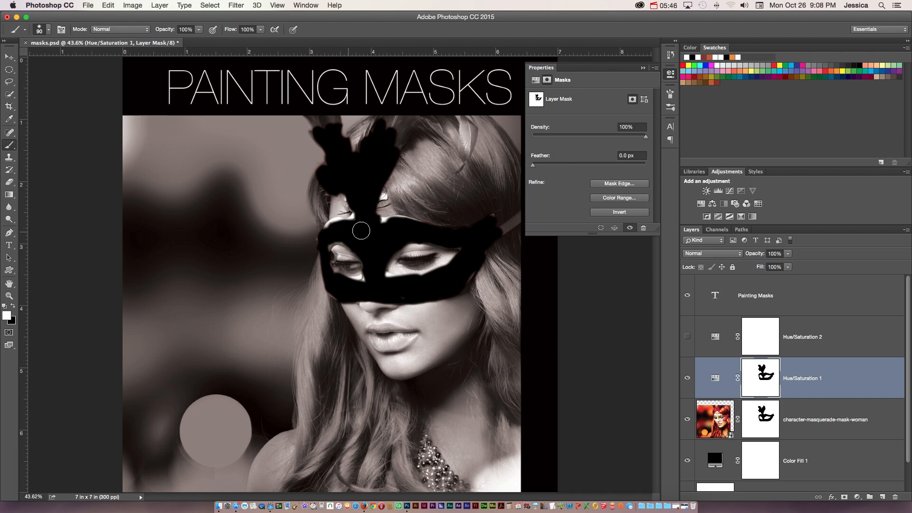
Step: Hide the Hue/Saturation 2 layer and invert the photo layer's mask so only the masquerade mask shows
click(509, 228)
click(764, 423)
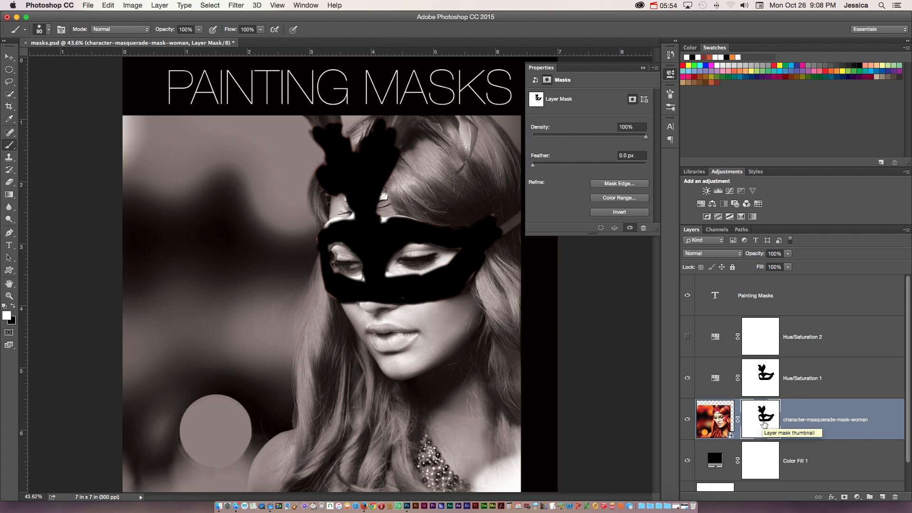
key(super+i)
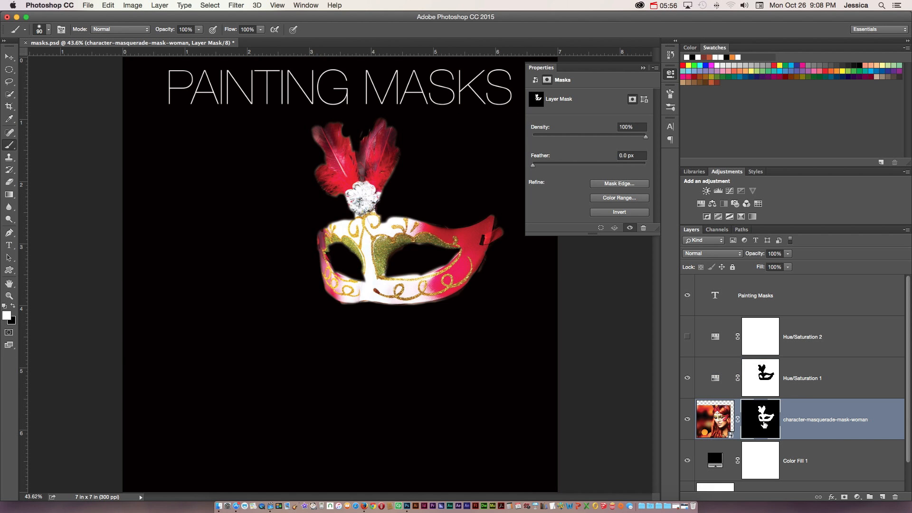